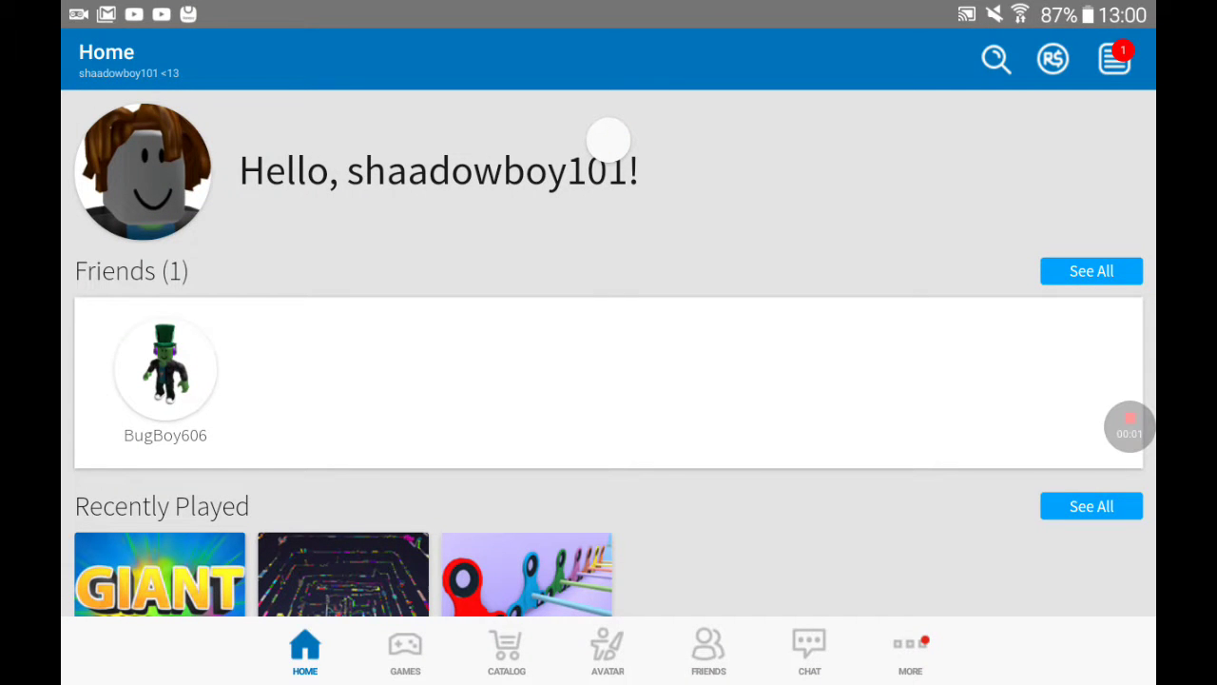
pyautogui.scroll(-5, 609, 380)
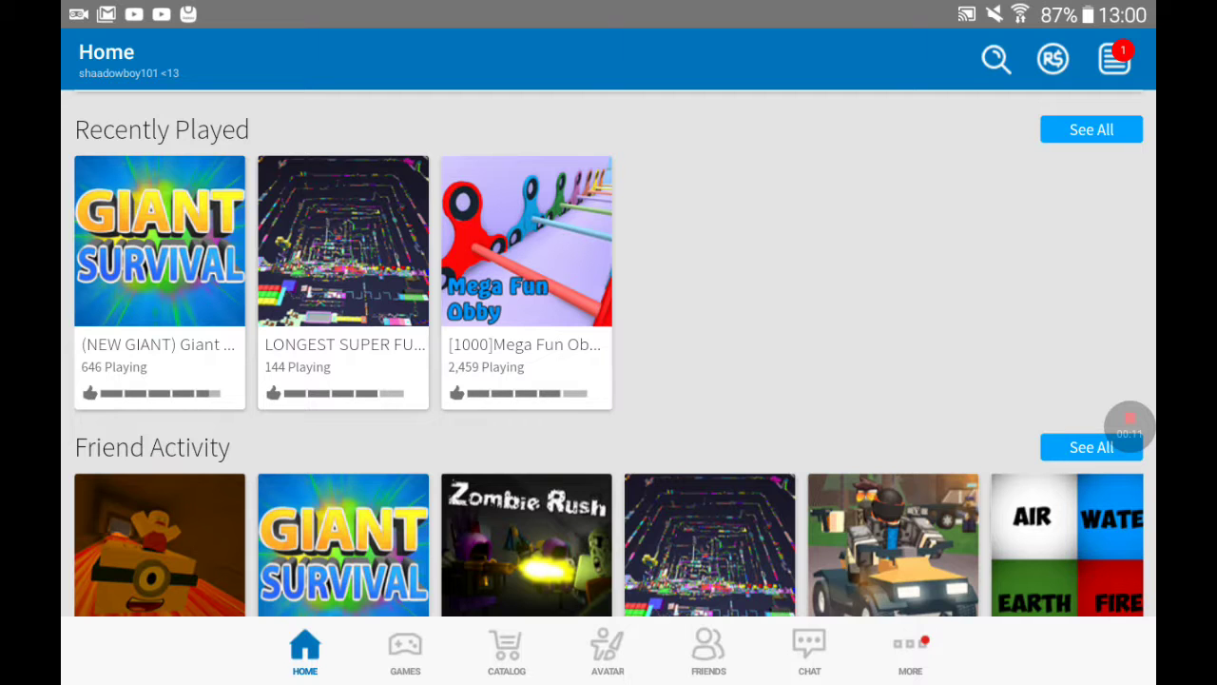
# Refresh the Home feed and open the Mega Fun Obby card from Recently Played
pyautogui.moveTo(526, 238); pyautogui.dragTo(526, 428)
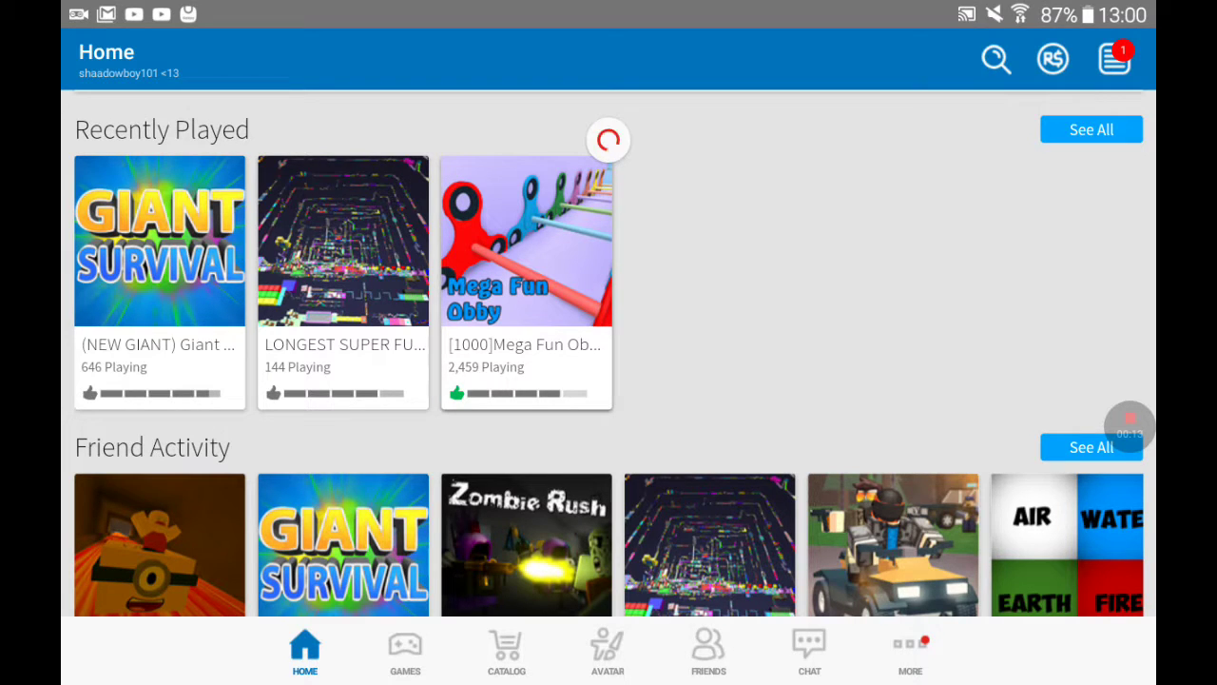
pyautogui.click(526, 241)
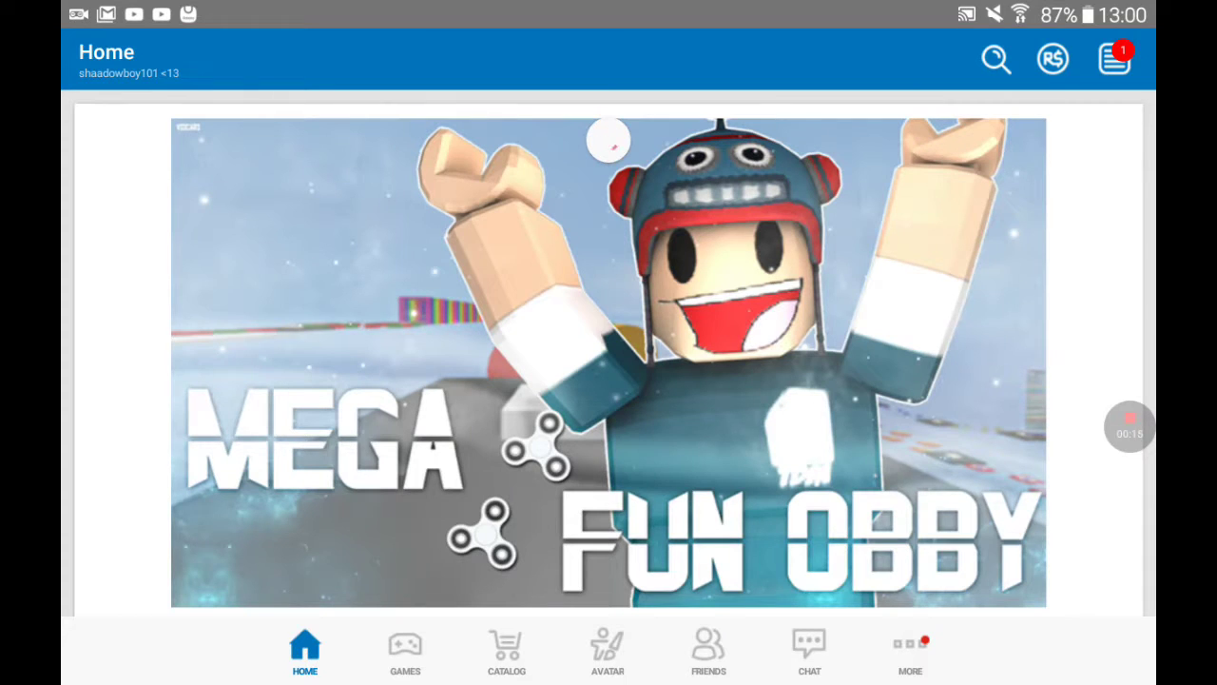
pyautogui.scroll(-3, 608, 352)
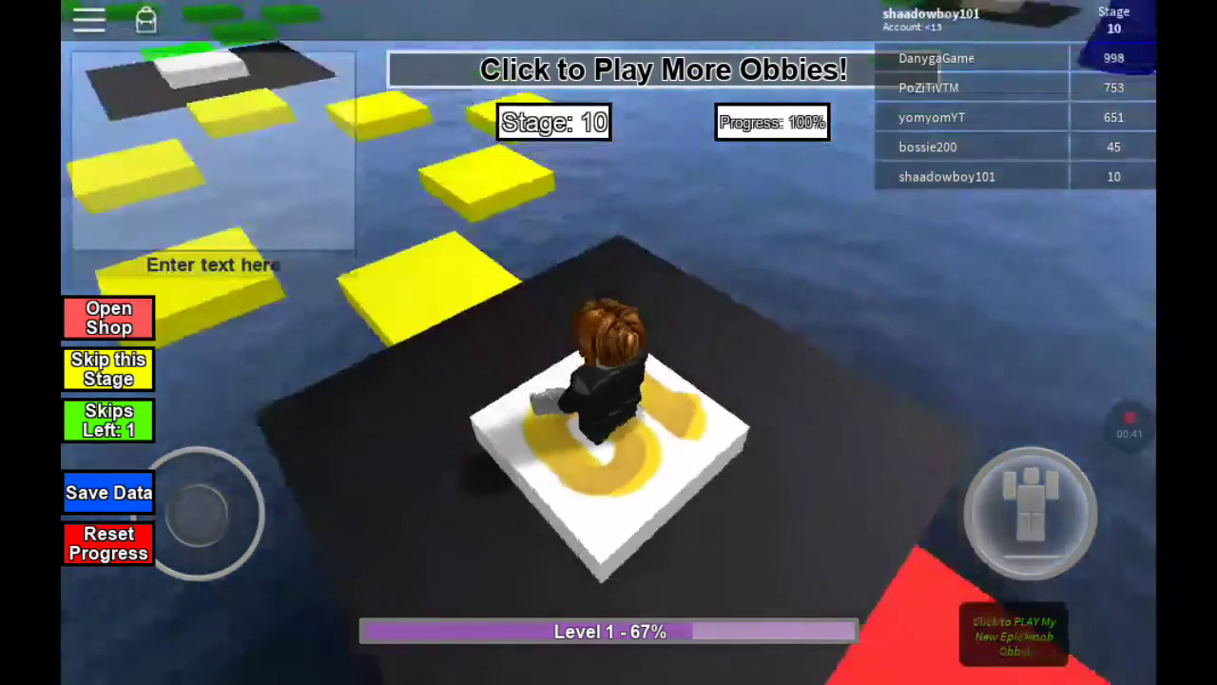
# Walk across the yellow platforms, then leave Mega Fun Obby through the in-game menu
pyautogui.moveTo(239, 490); pyautogui.dragTo(242, 423)
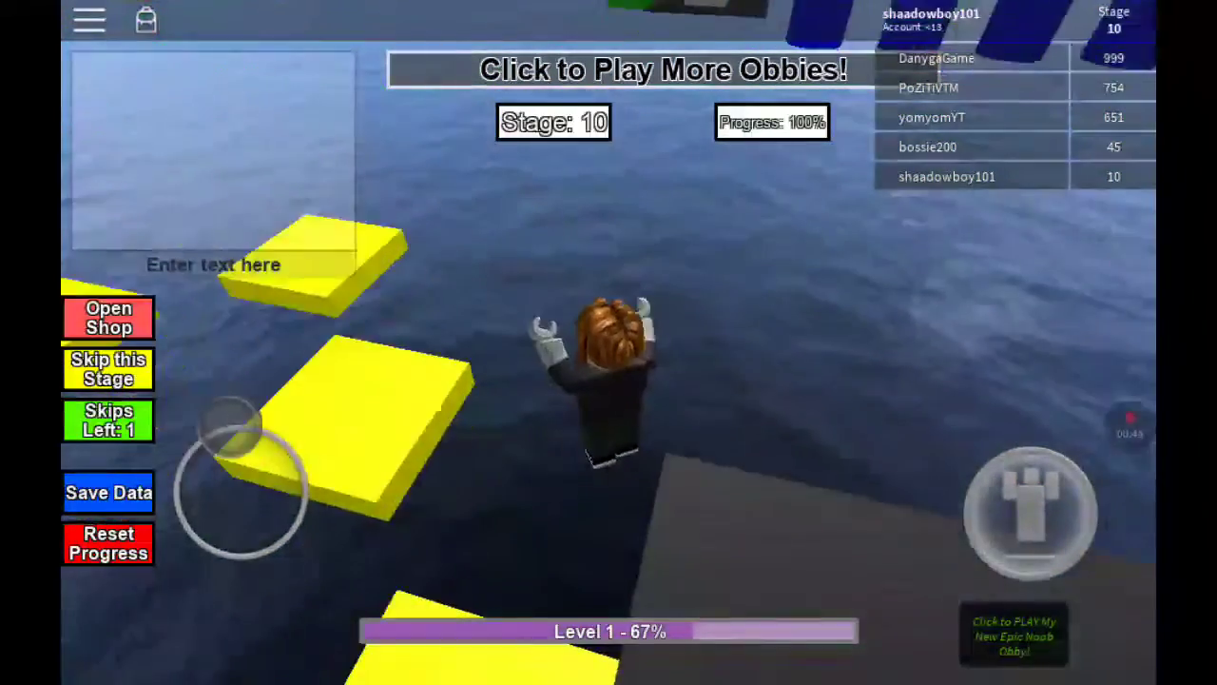
pyautogui.moveTo(242, 423); pyautogui.dragTo(231, 421)
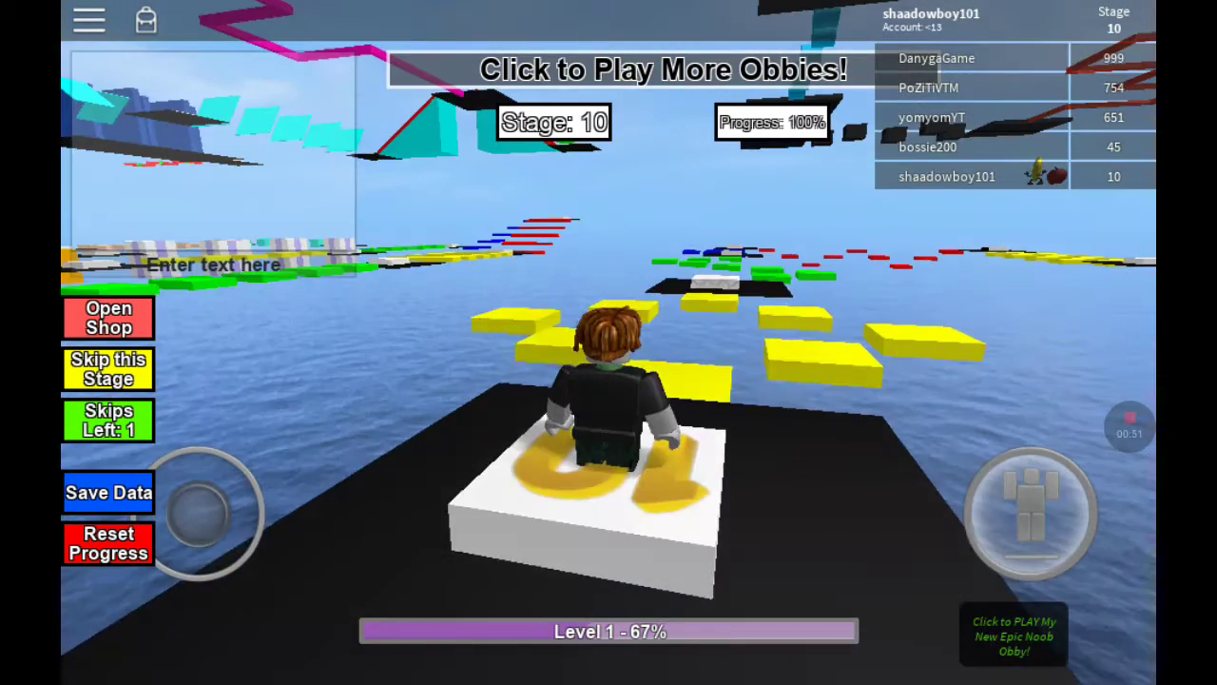
pyautogui.click(89, 19)
pyautogui.click(955, 617)
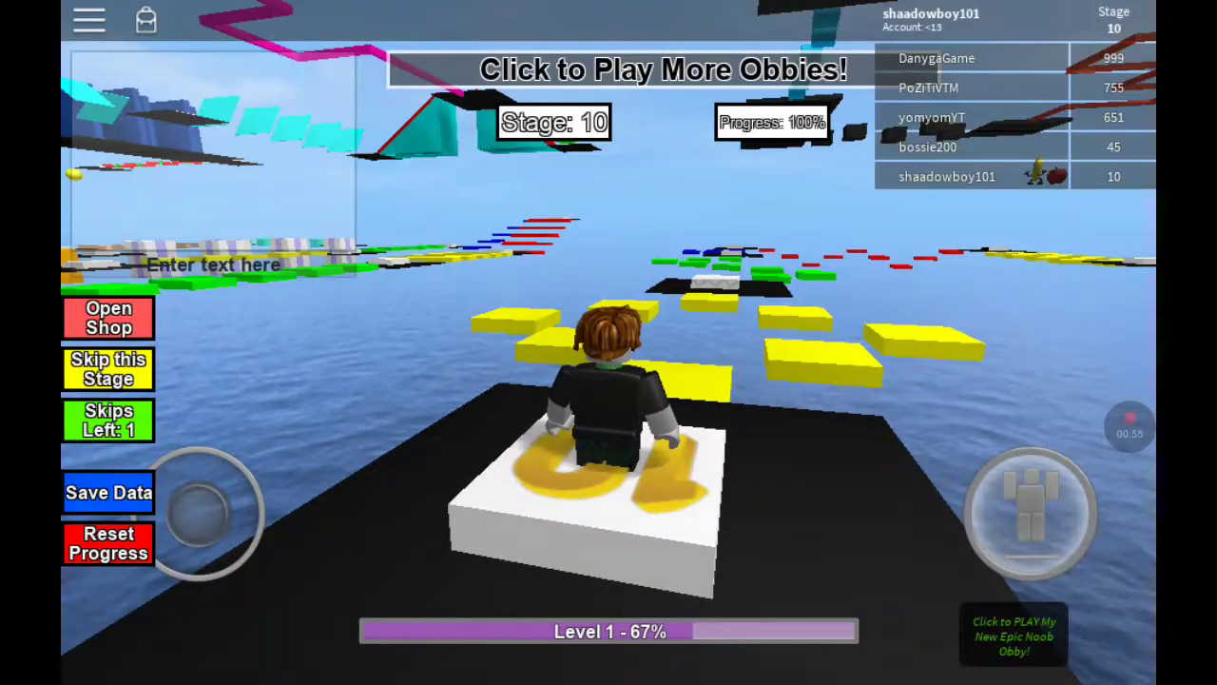
pyautogui.click(89, 20)
pyautogui.click(610, 627)
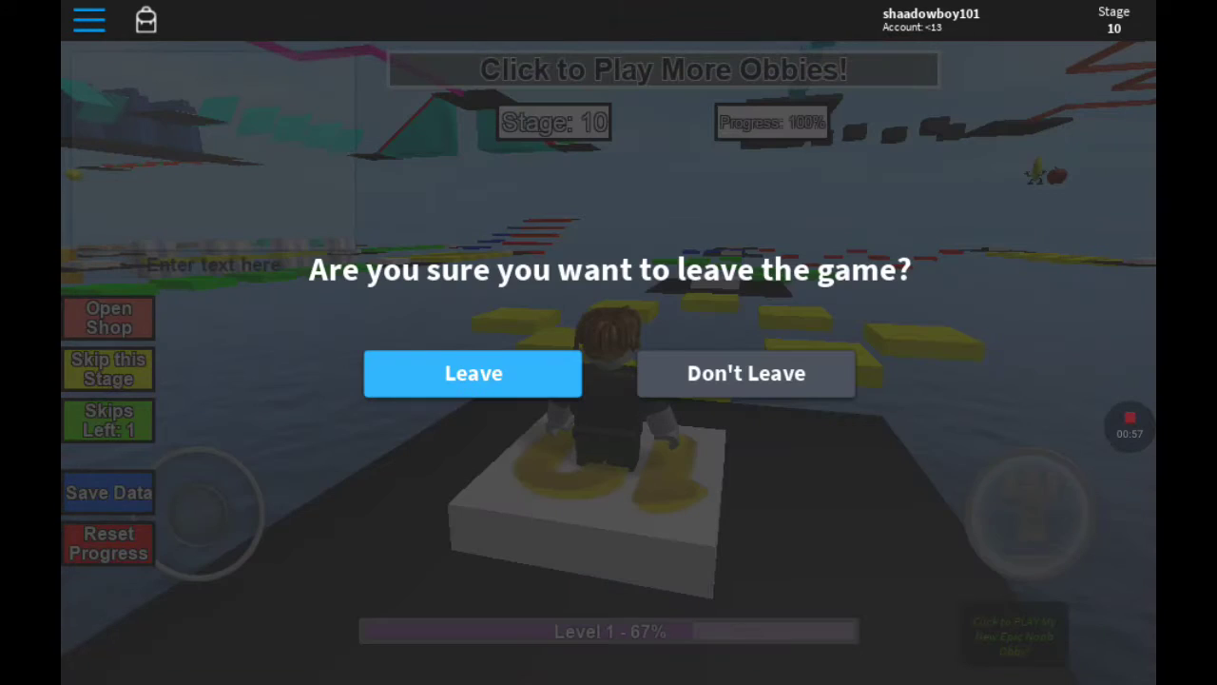
pyautogui.click(473, 372)
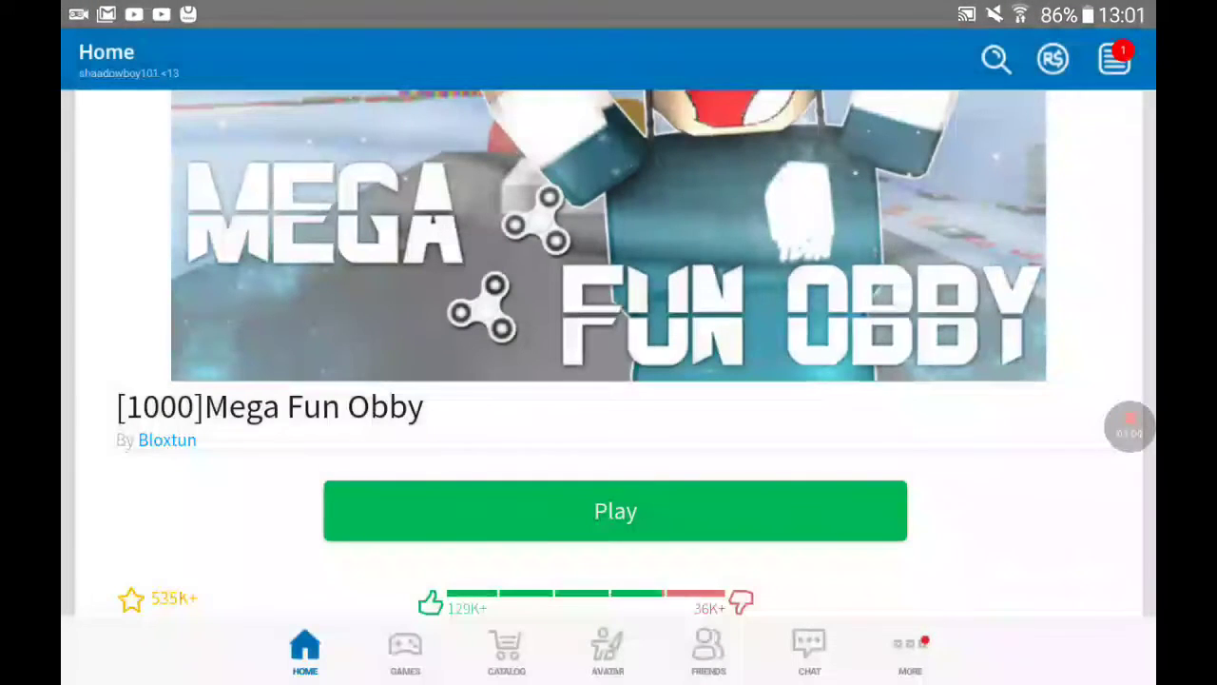
# Open Natural Disaster Survival from the Games tab's Popular list and launch it with Play
pyautogui.click(405, 652)
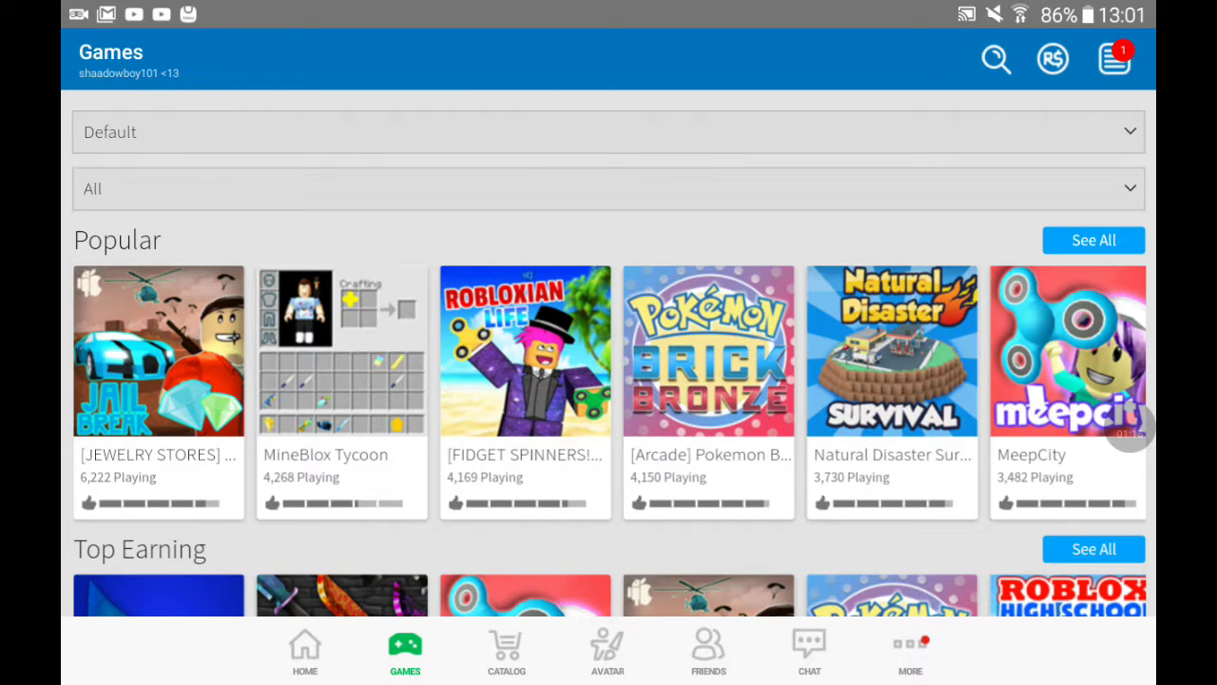
pyautogui.click(892, 352)
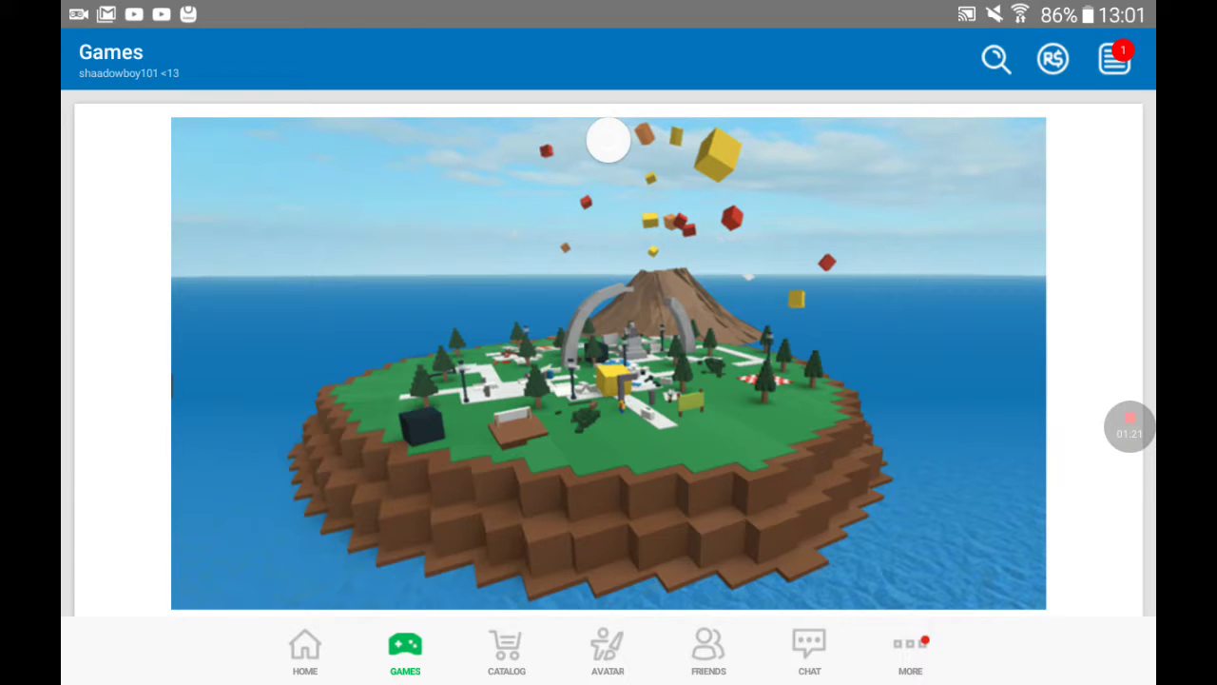
pyautogui.scroll(-5, 609, 352)
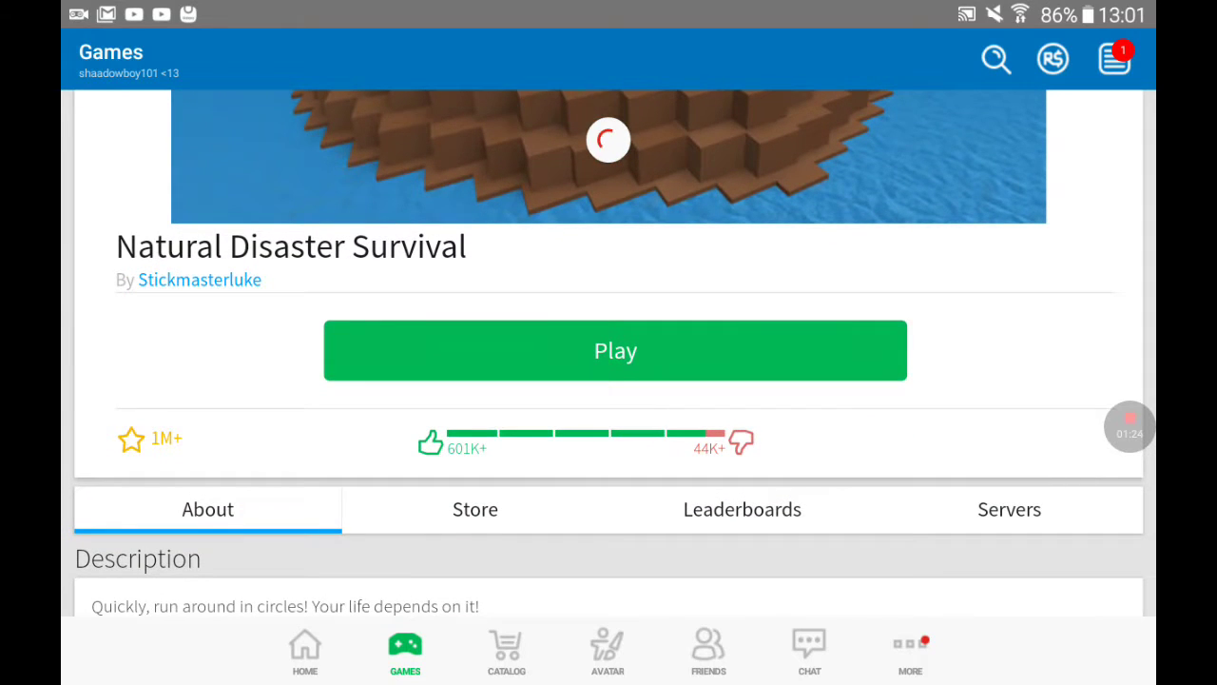
pyautogui.click(615, 351)
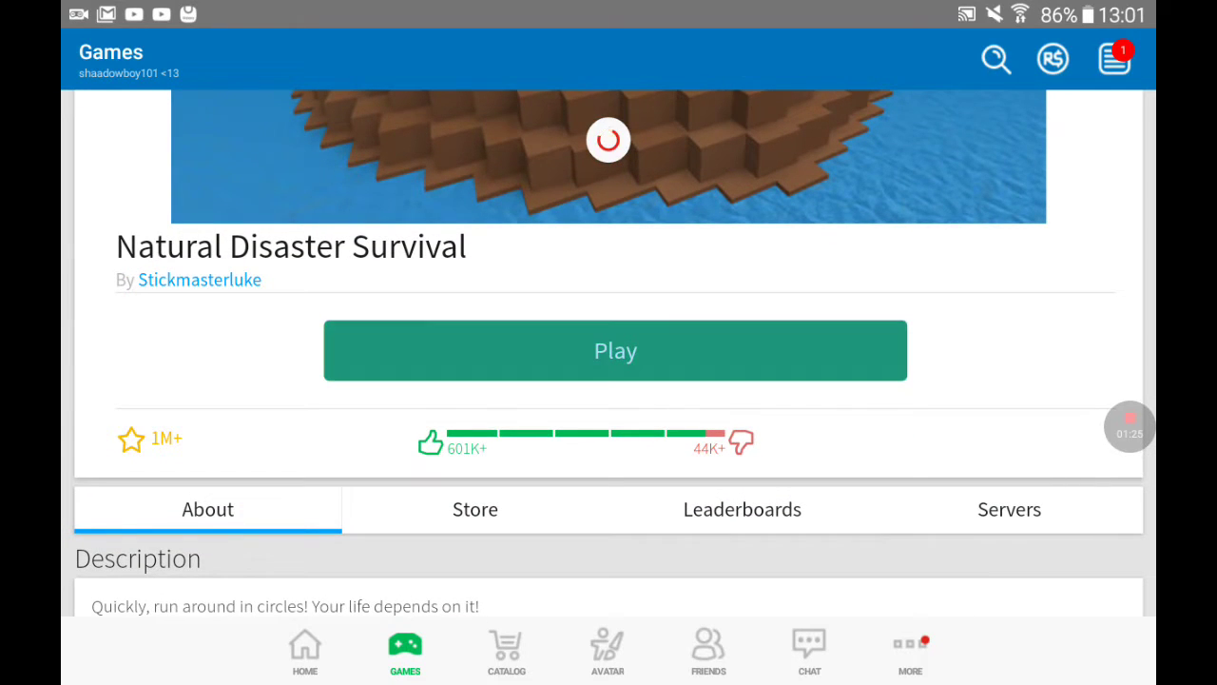